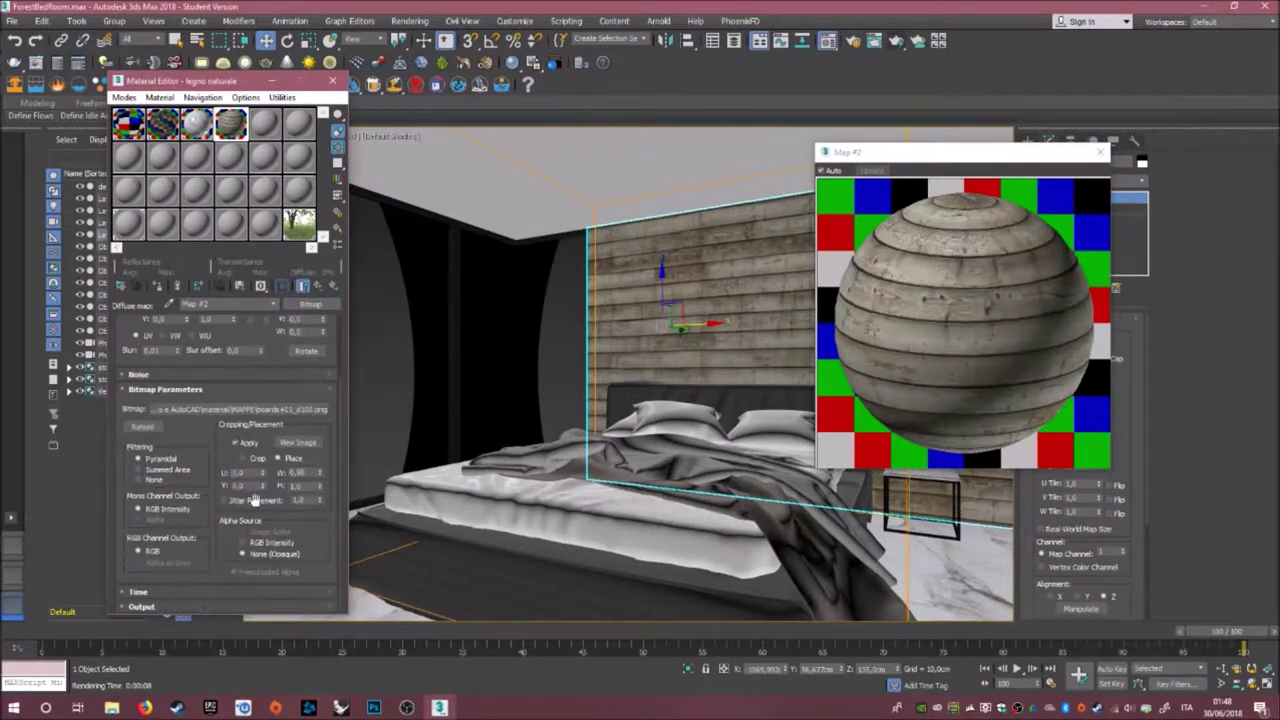
# Step: Close the wood plank texture preview window
pyautogui.scroll(5, 176, 381)
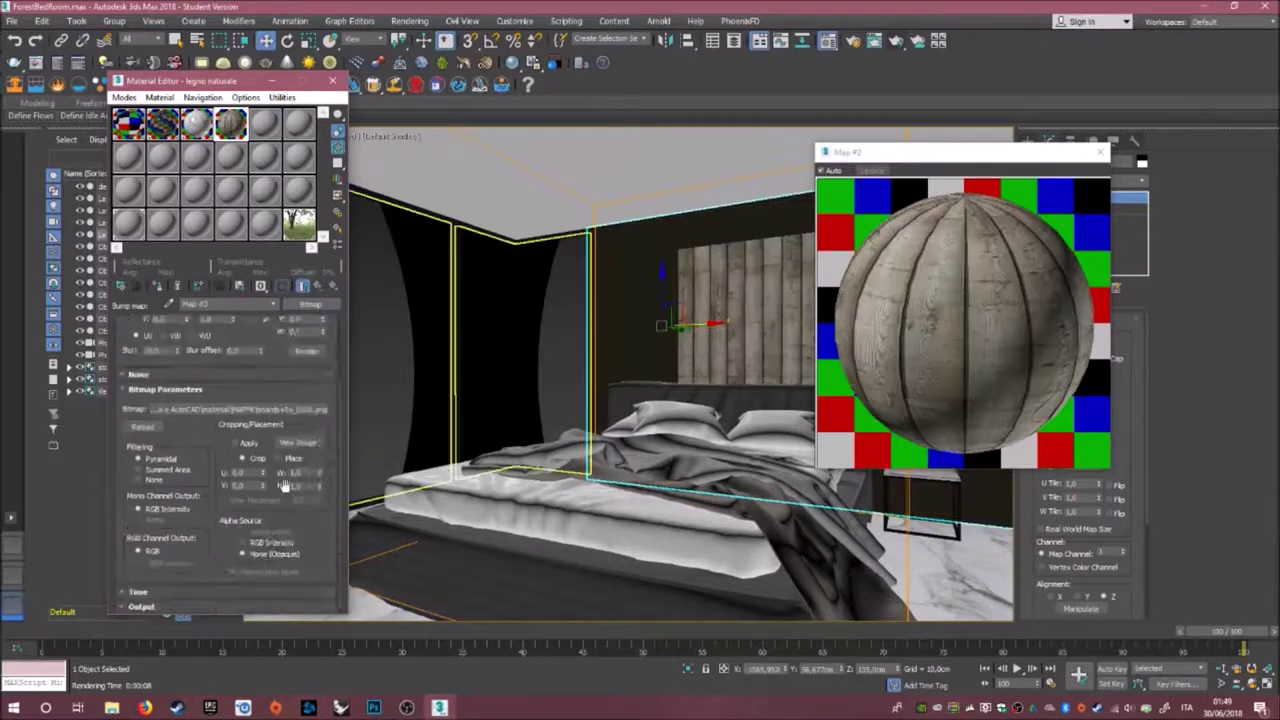
pyautogui.click(1101, 152)
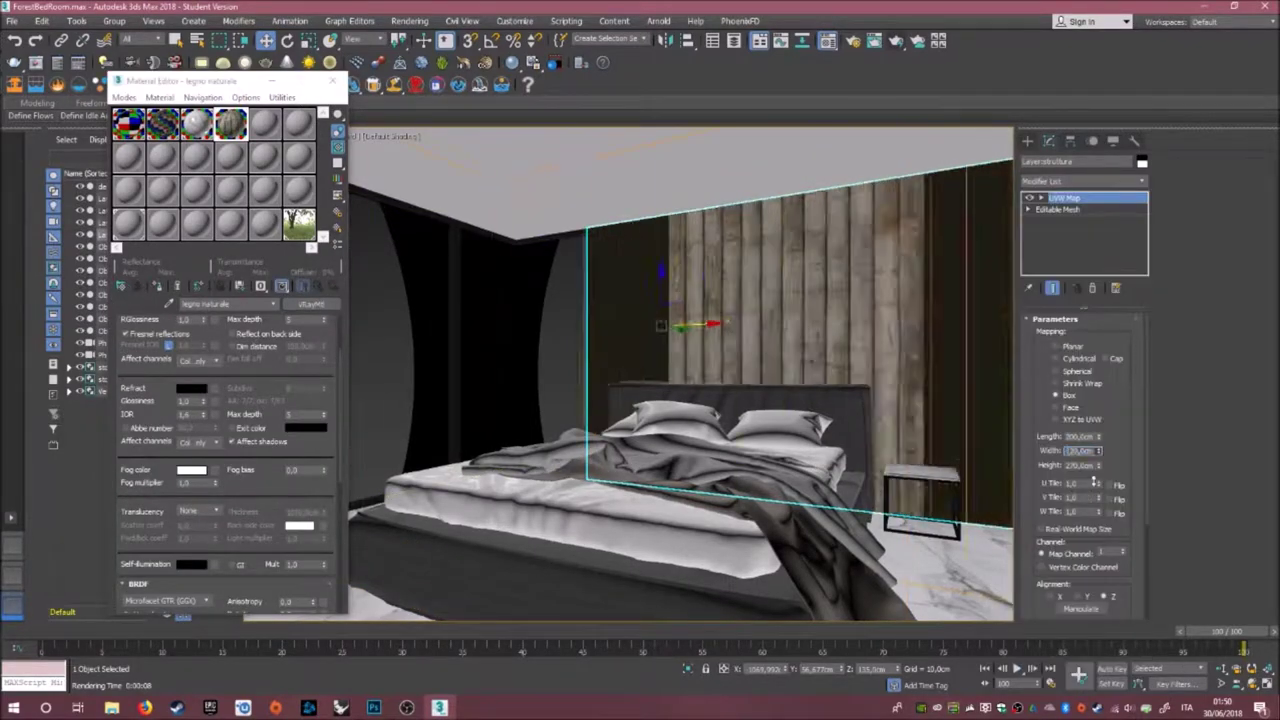
# Step: Render the bedroom to check how the wood planks look on the wall
pyautogui.hotkey('shift', 'q')
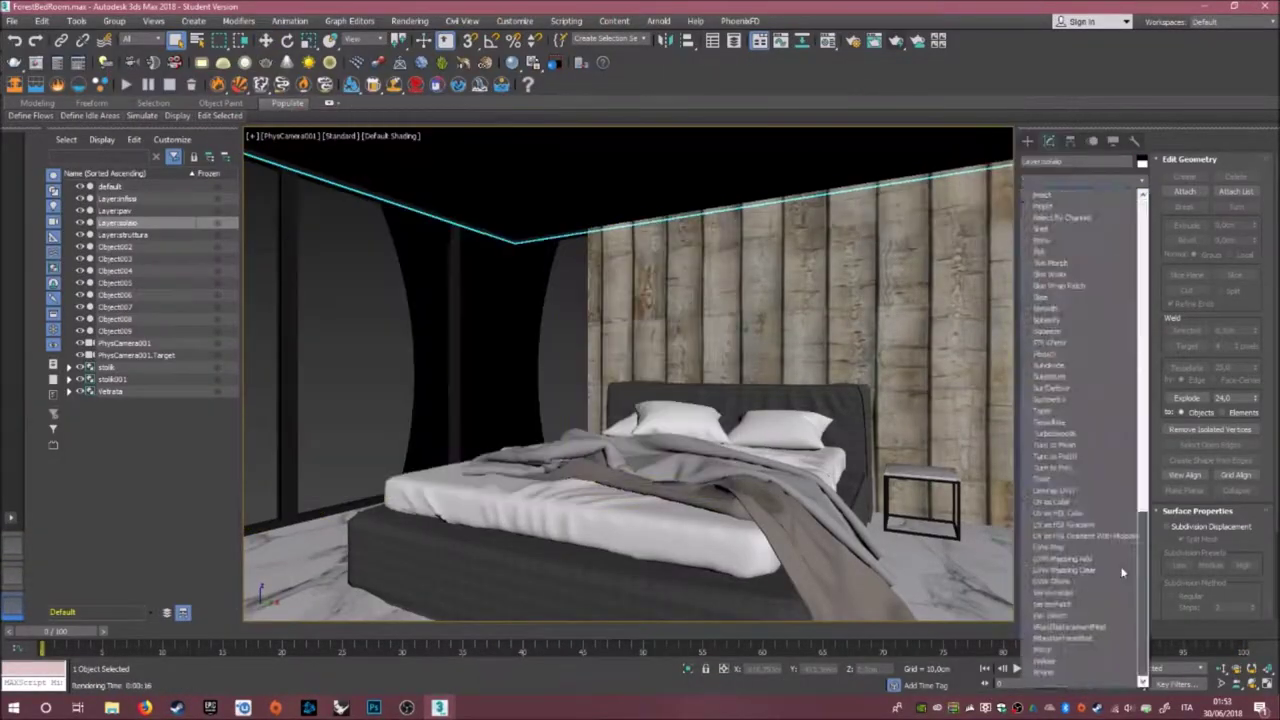
# Step: Run a fresh render of the bedroom, then close the finished render window
pyautogui.click(724, 138)
pyautogui.click(717, 118)
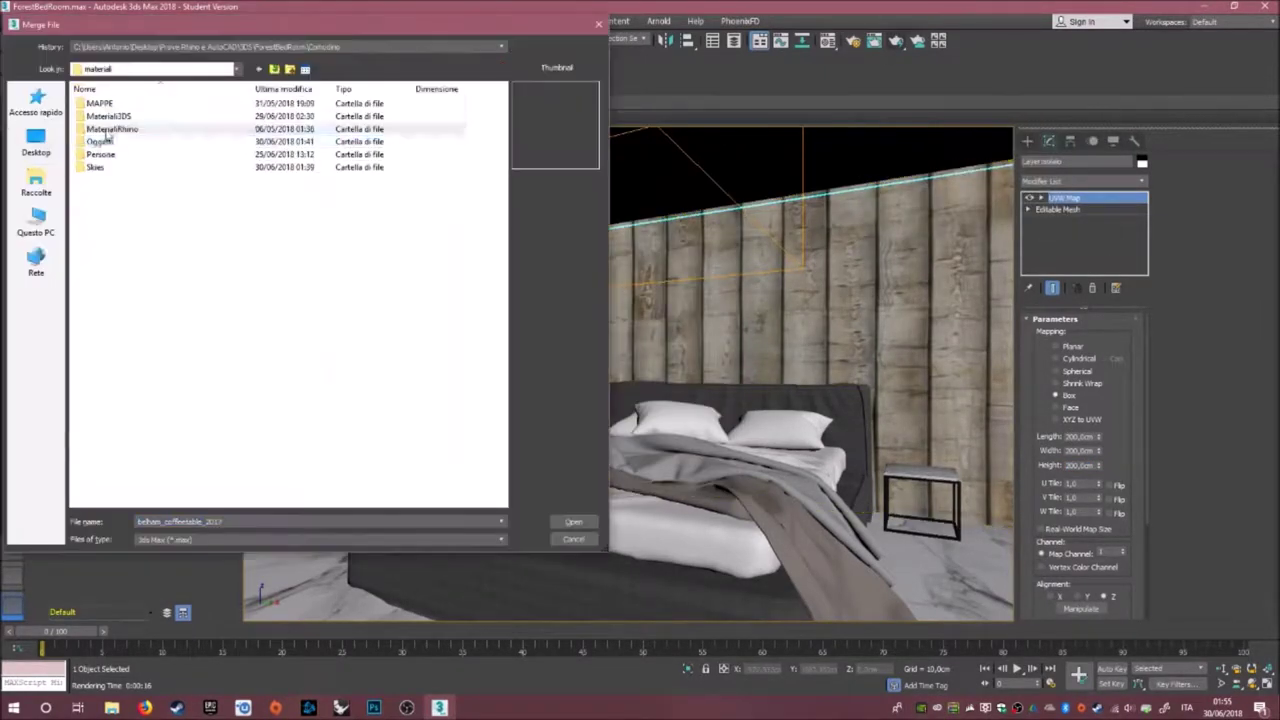